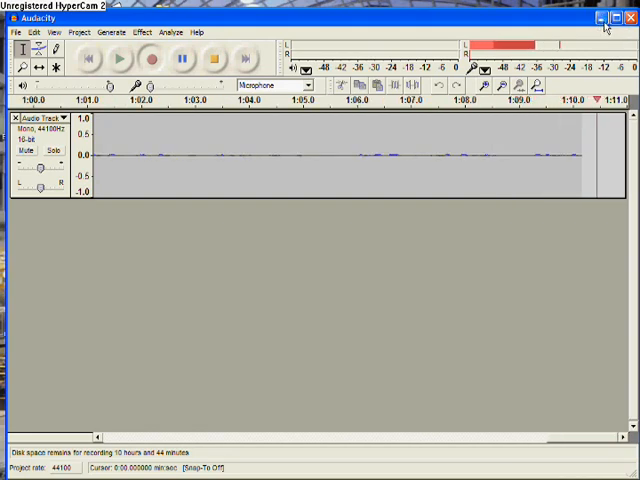
# Step: Minimize the Audacity recording window to show the desktop
pyautogui.click(604, 20)
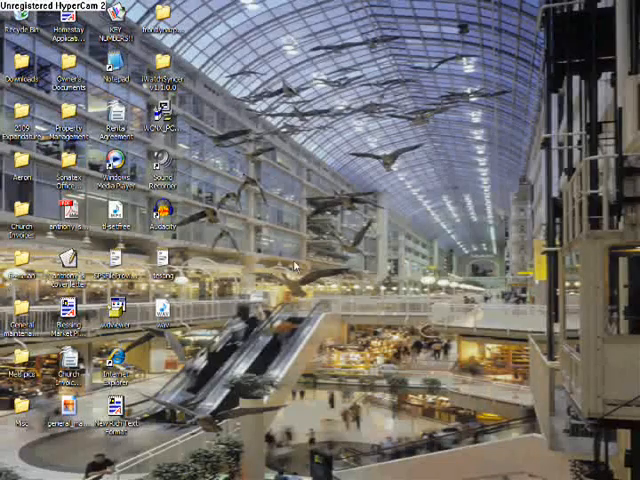
# Step: Launch iTunes from the Start menu and go to the iPod's summary page
pyautogui.click(56, 476)
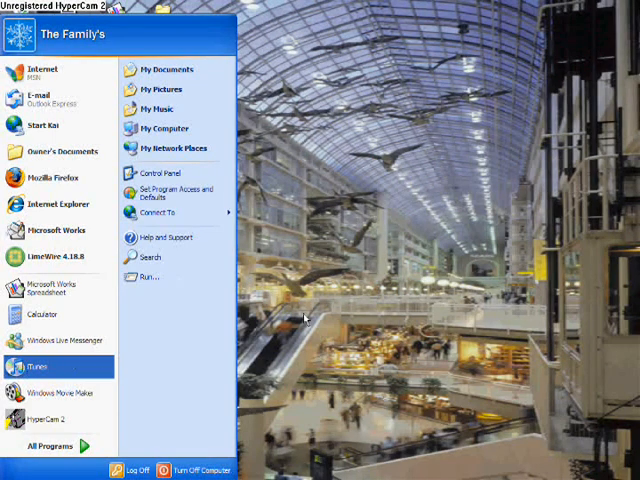
pyautogui.press('Return')
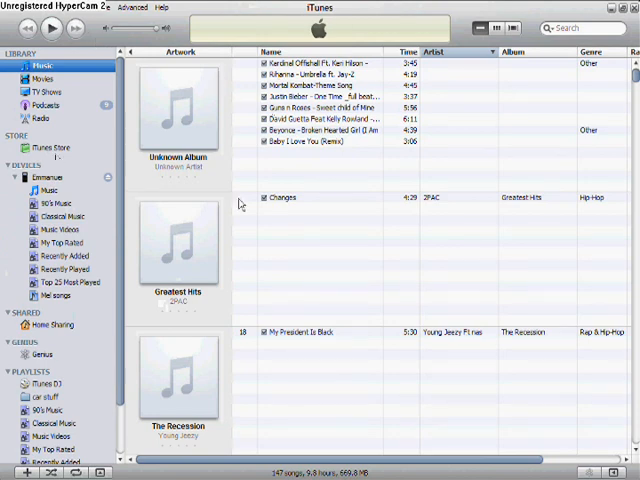
pyautogui.scroll(-3, 240, 200)
pyautogui.scroll(-2, 240, 130)
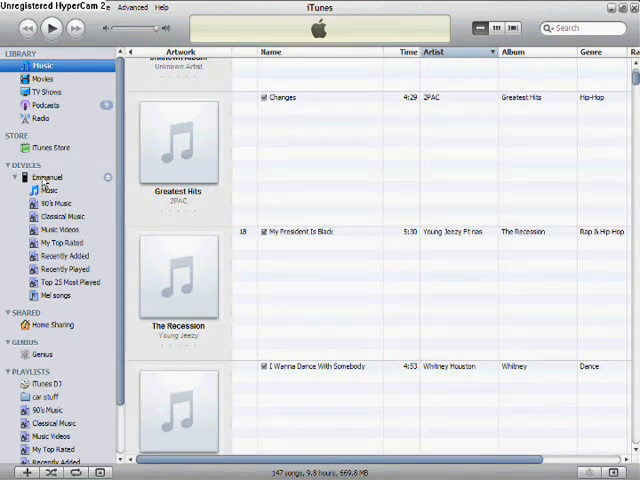
pyautogui.click(45, 178)
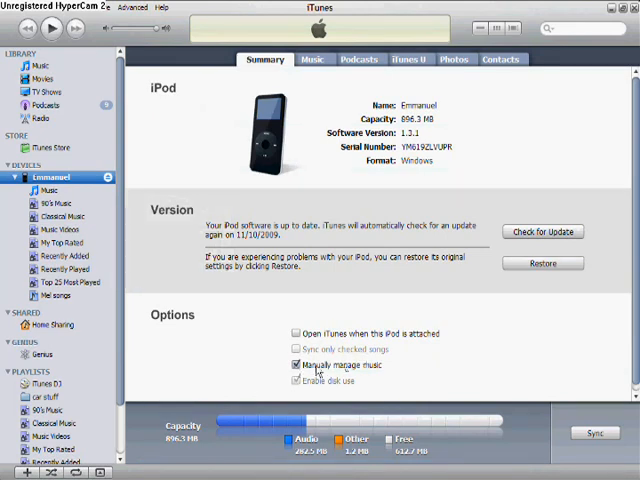
# Step: Toggle manual music management off and back on so disk use stays enabled, then close iTunes
pyautogui.click(296, 365)
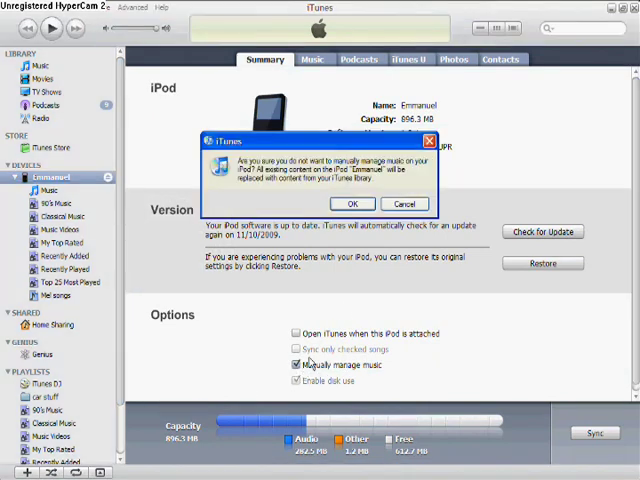
pyautogui.click(349, 206)
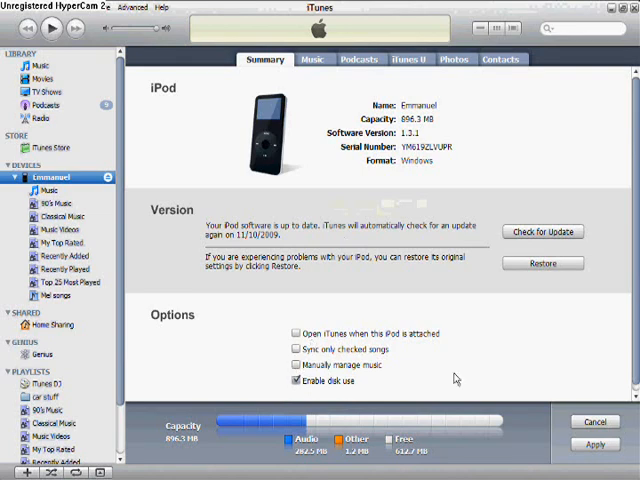
pyautogui.click(601, 424)
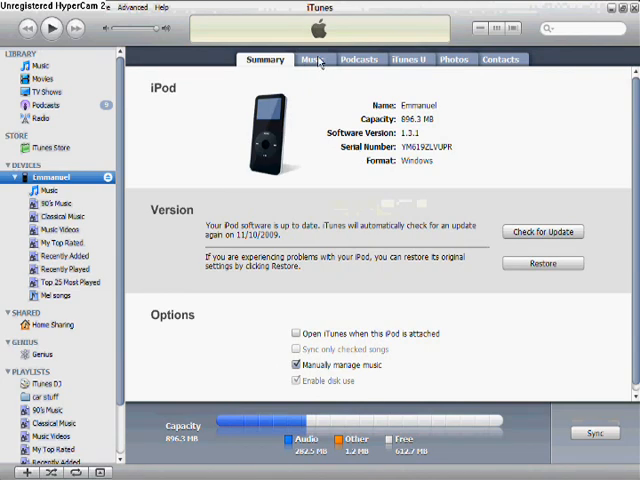
pyautogui.click(633, 8)
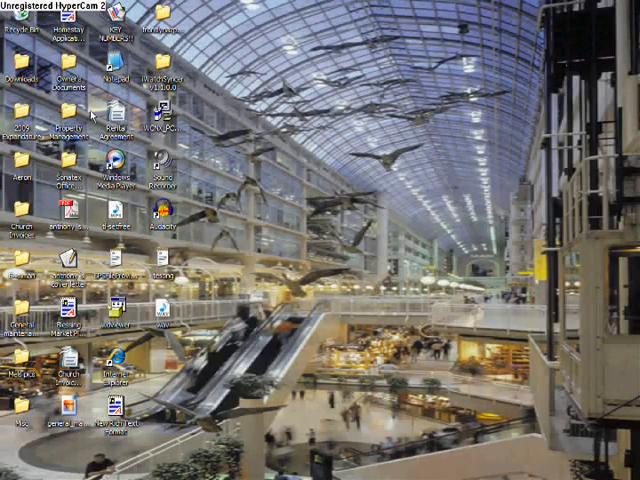
# Step: Select the Notepad shortcut and dismiss the desktop context menu without creating a file
pyautogui.click(112, 80)
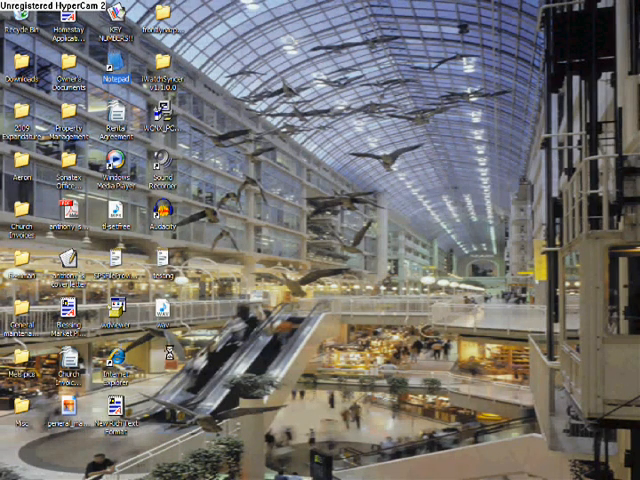
pyautogui.rightClick(169, 353)
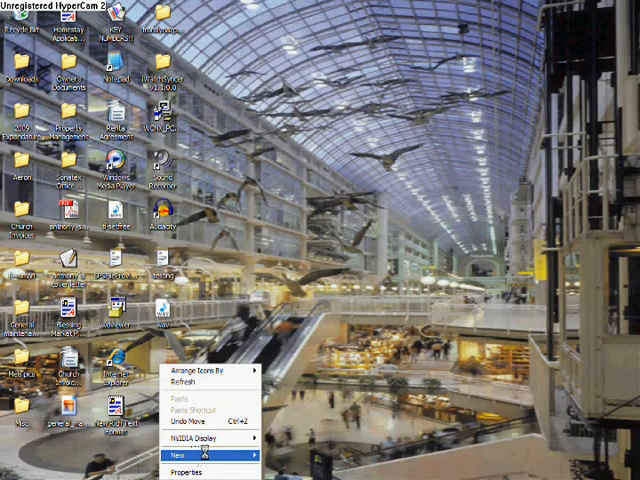
pyautogui.moveTo(208, 455)
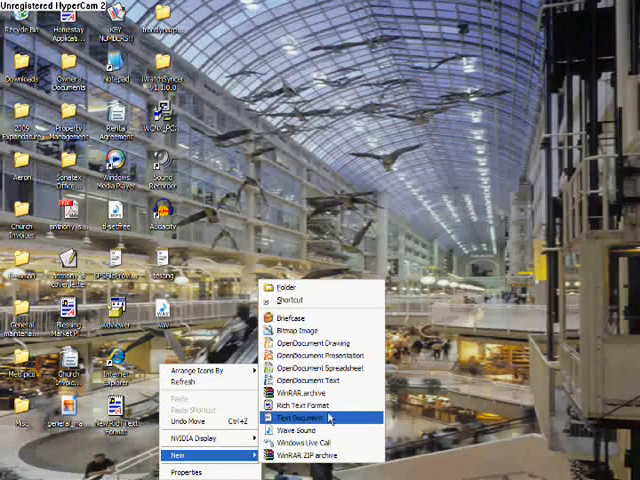
pyautogui.click(265, 197)
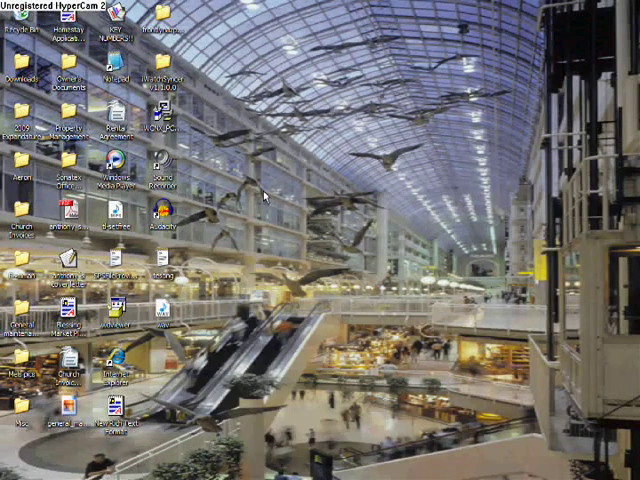
# Step: Write the grocery list in Notepad, save it as 'testing 2' on the desktop and close it
pyautogui.doubleClick(115, 75)
pyautogui.write('Gro')
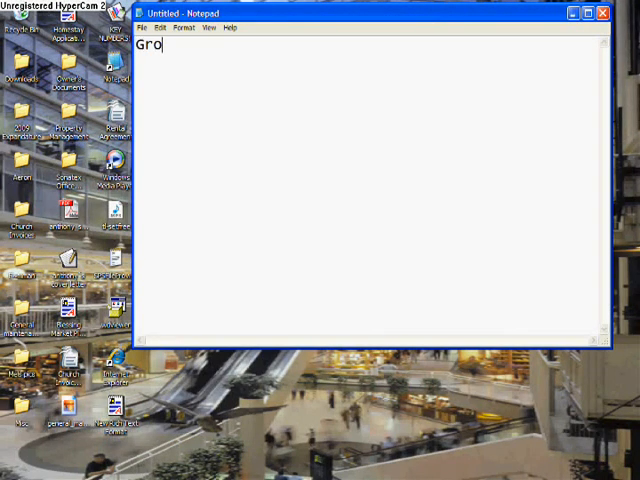
pyautogui.write('cery List')
pyautogui.write('*A')
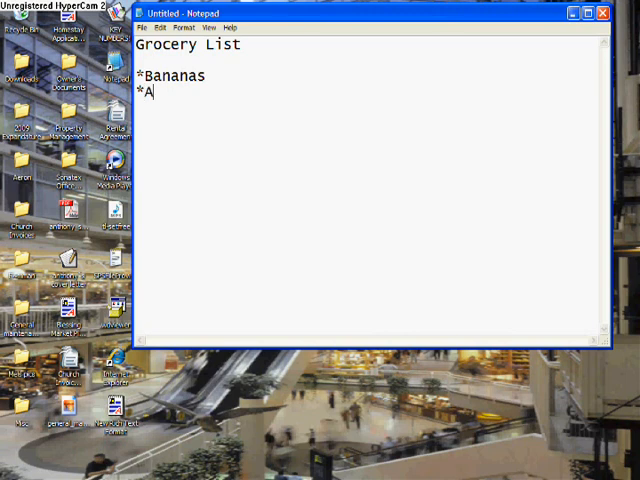
pyautogui.write('ples')
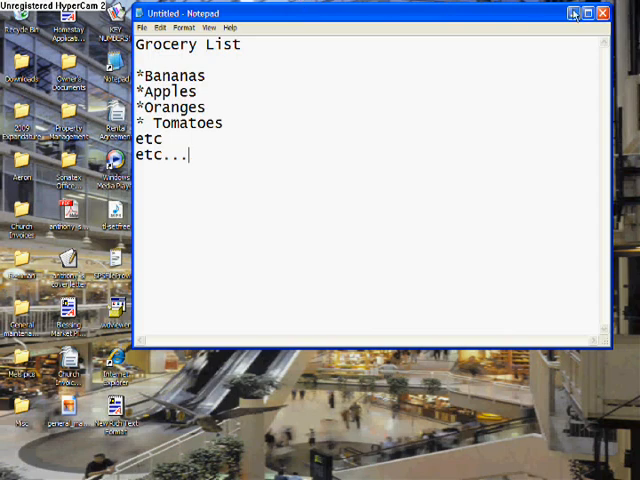
pyautogui.click(142, 27)
pyautogui.click(165, 78)
pyautogui.write('testing')
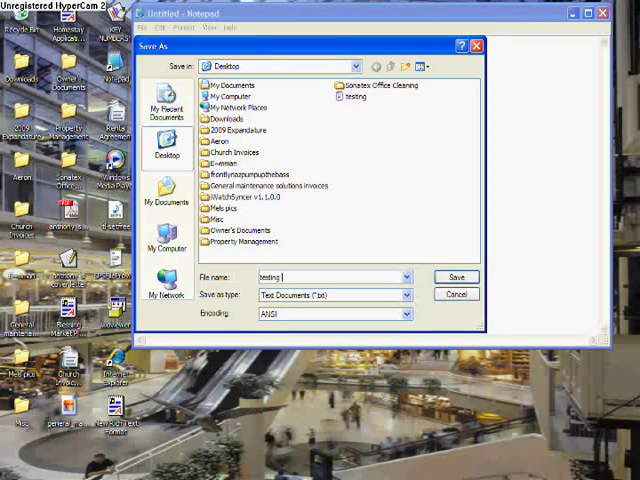
pyautogui.write('2')
pyautogui.press('Return')
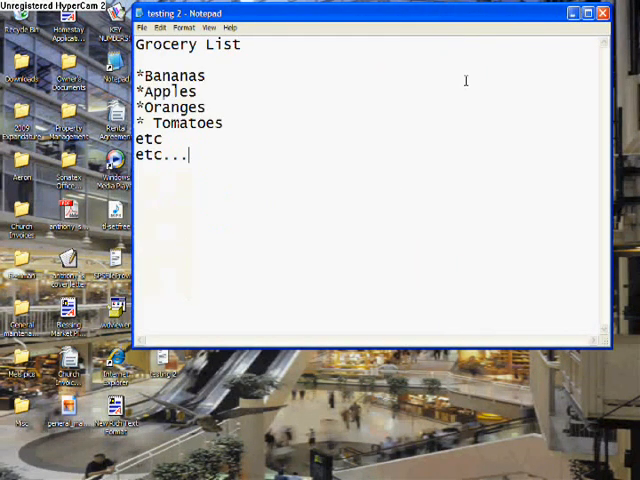
pyautogui.click(603, 13)
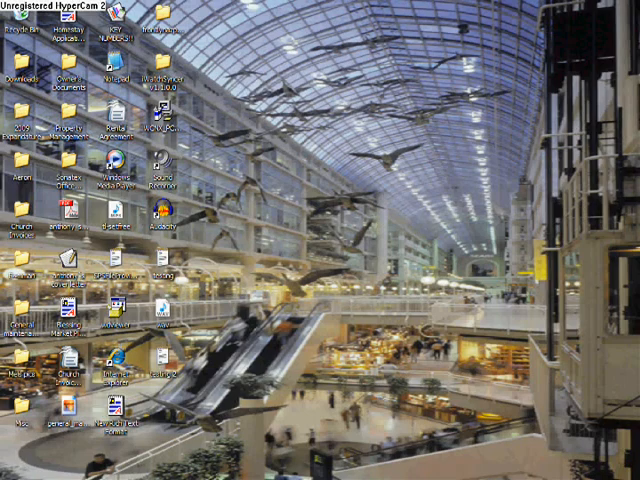
# Step: Open My Computer and the iPod drive EMMANUEL (F:)
pyautogui.press('super')
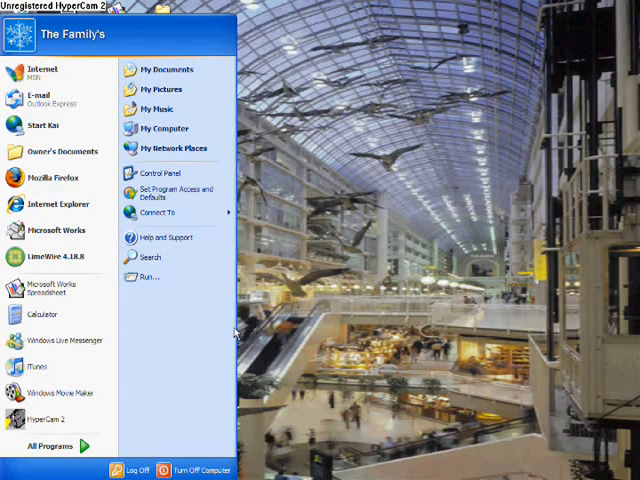
pyautogui.click(173, 148)
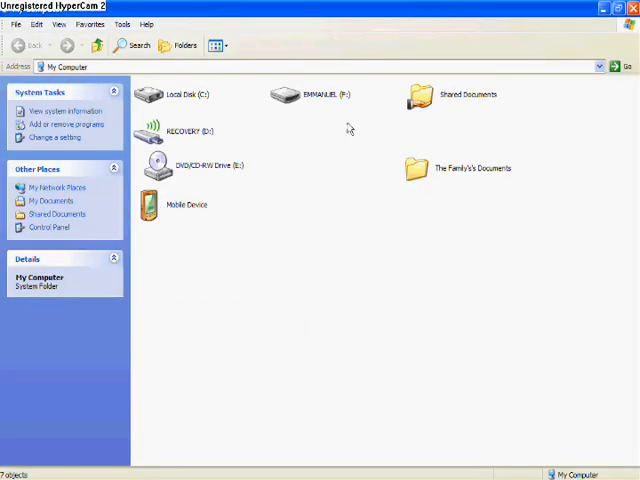
pyautogui.click(309, 99)
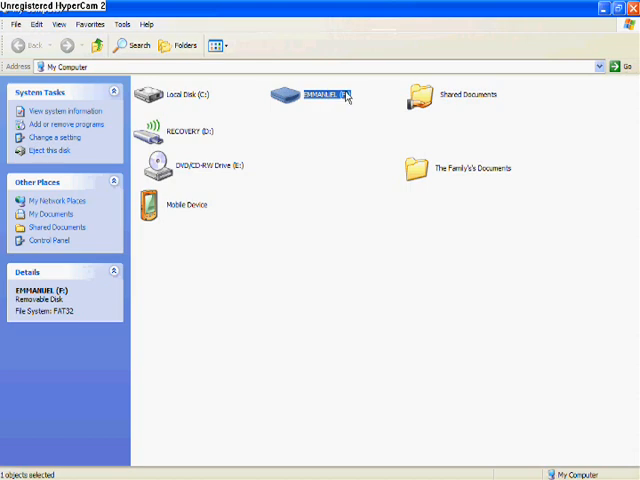
pyautogui.doubleClick(331, 97)
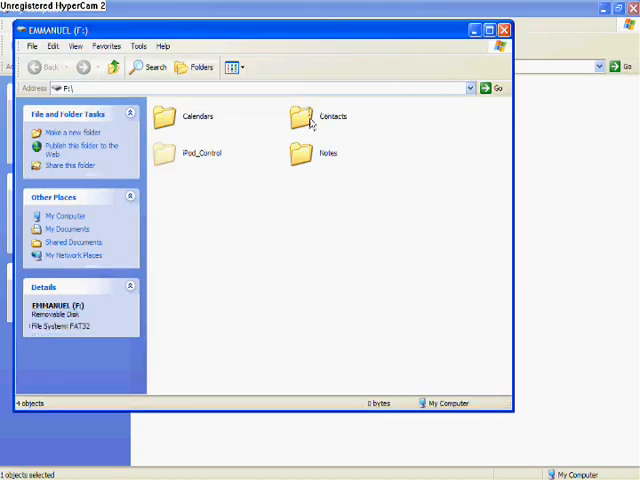
# Step: Drag the 'testing 2' note from the desktop into the iPod's Notes folder and close it
pyautogui.doubleClick(320, 152)
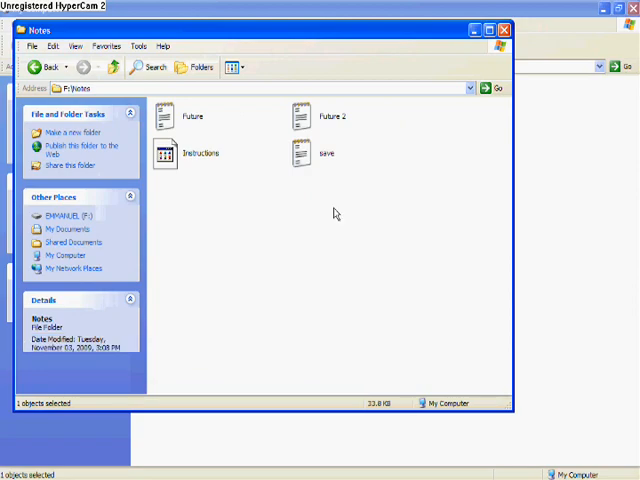
pyautogui.moveTo(340, 34); pyautogui.dragTo(358, 110)
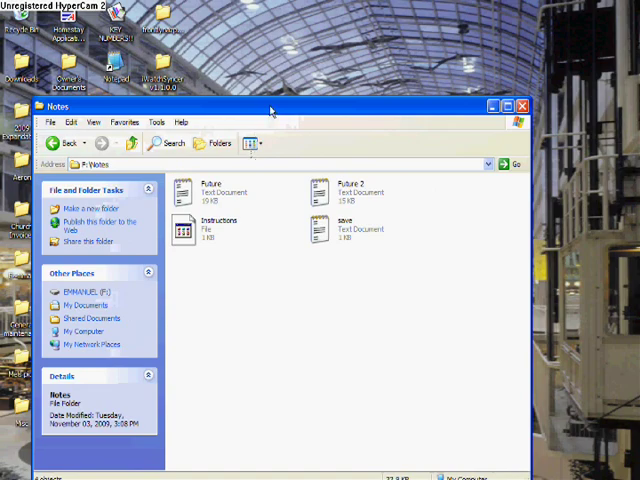
pyautogui.moveTo(270, 110); pyautogui.dragTo(458, 64)
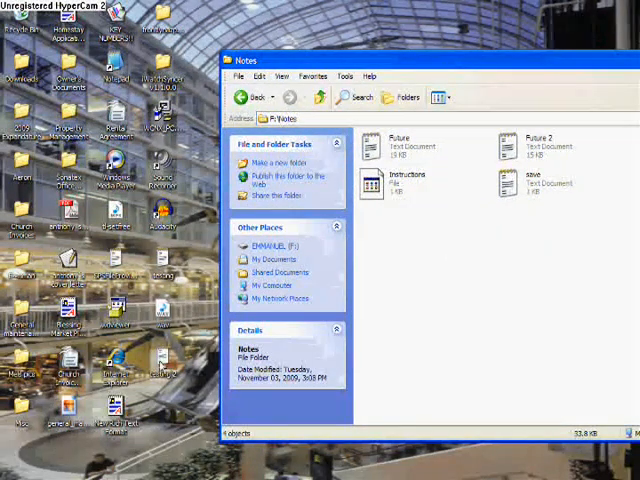
pyautogui.moveTo(165, 372)
pyautogui.mouseDown()
pyautogui.moveTo(380, 347)
pyautogui.moveTo(385, 330)
pyautogui.mouseUp()
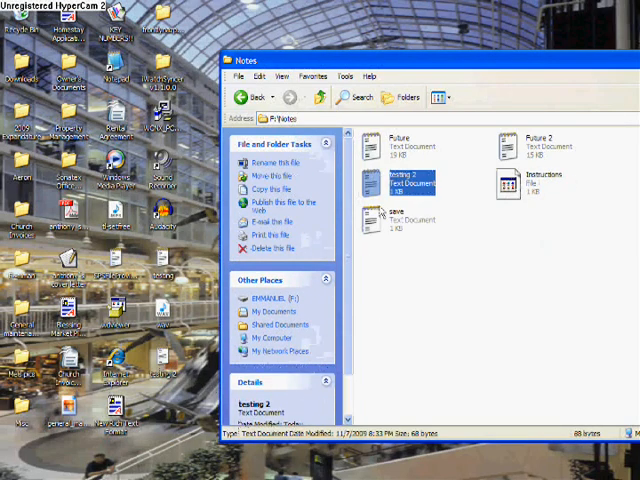
pyautogui.moveTo(560, 62); pyautogui.dragTo(527, 82)
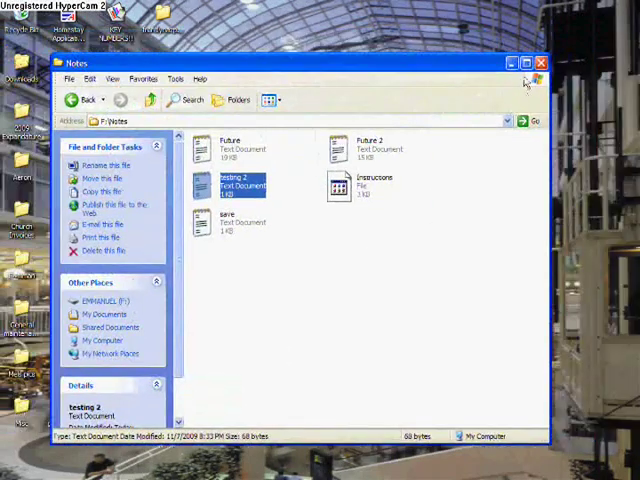
pyautogui.click(541, 62)
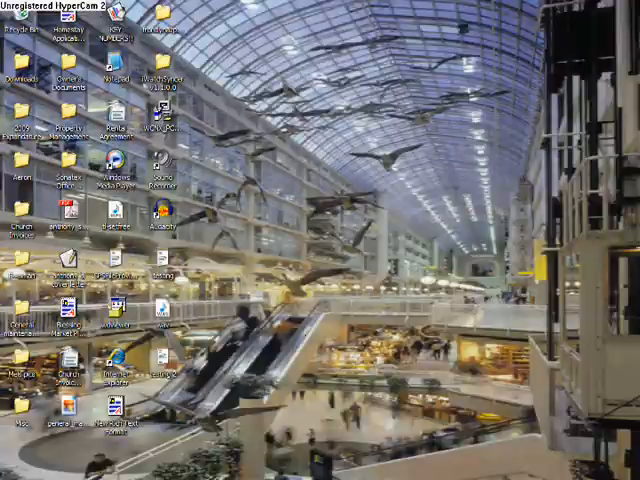
# Step: Restore Audacity and stop the audio recording
pyautogui.hotkey('alt', 'Tab')
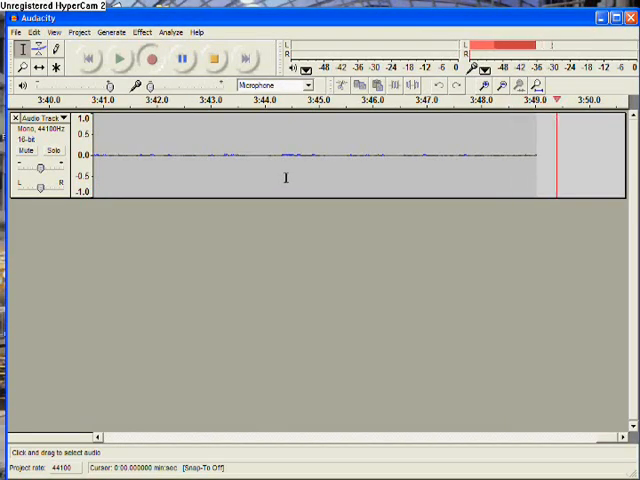
pyautogui.click(214, 60)
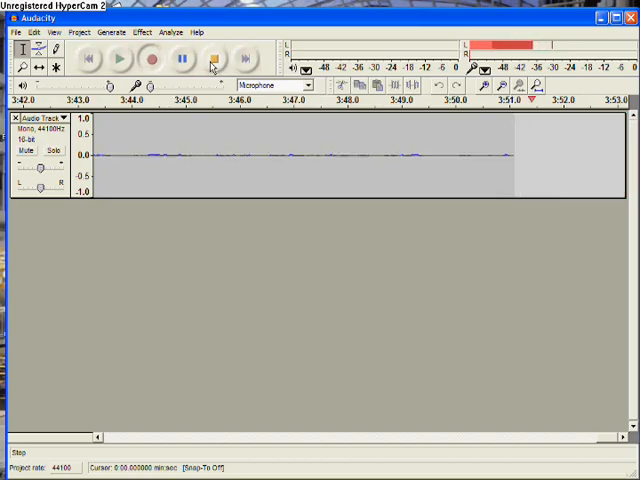